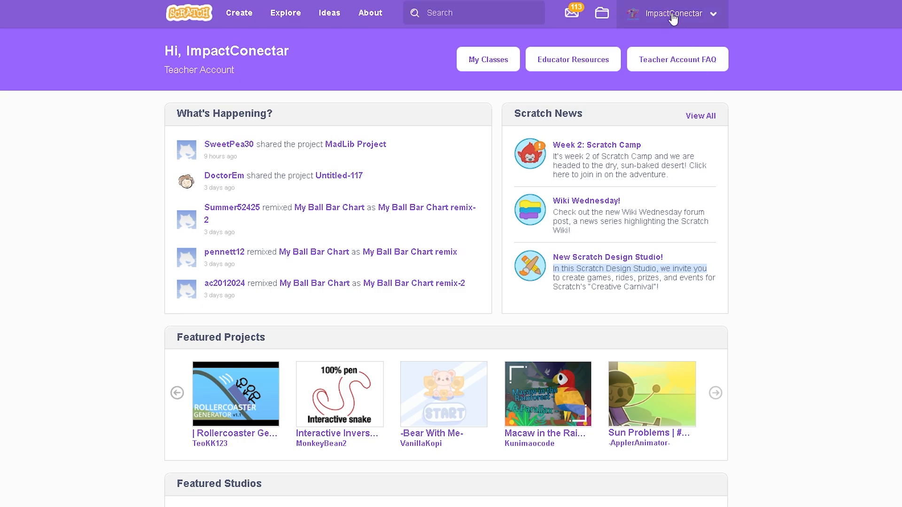
Create a new class named Sample Class with the description "Sample class for teachers".
click(714, 17)
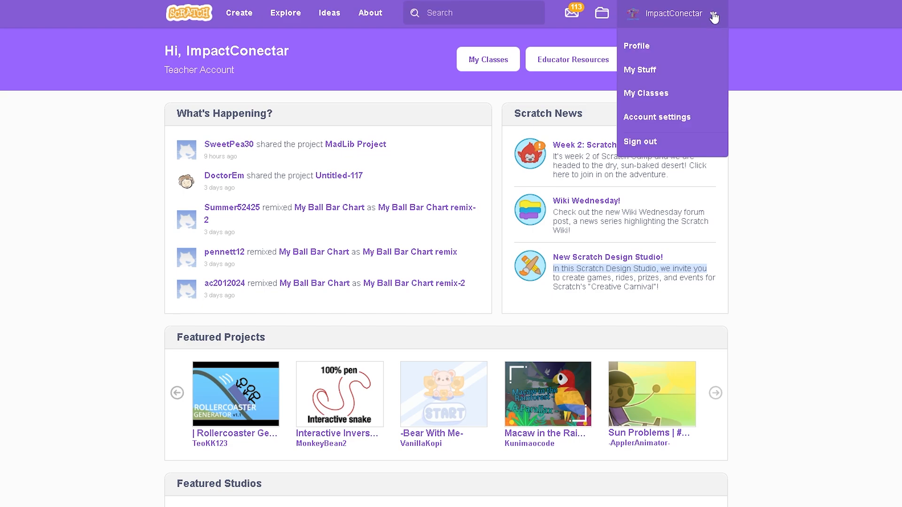
click(682, 99)
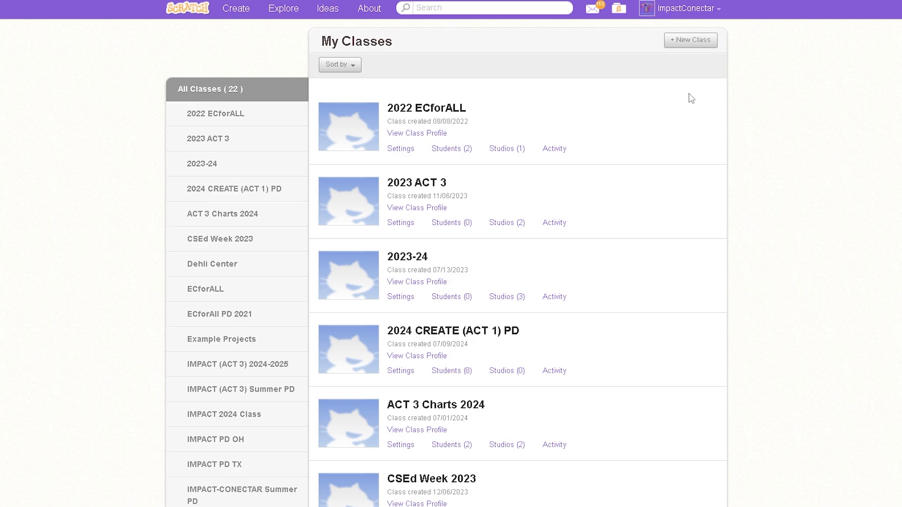
click(704, 42)
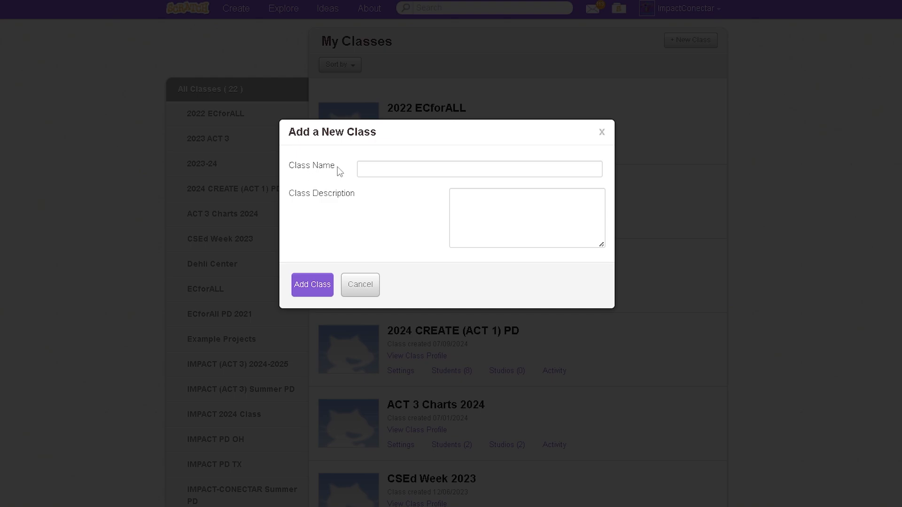
click(427, 171)
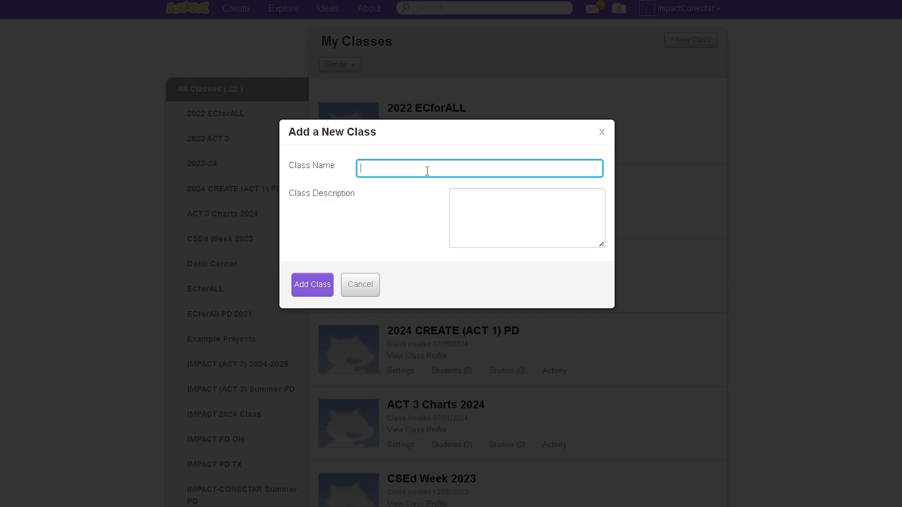
text(Sample Class)
click(459, 203)
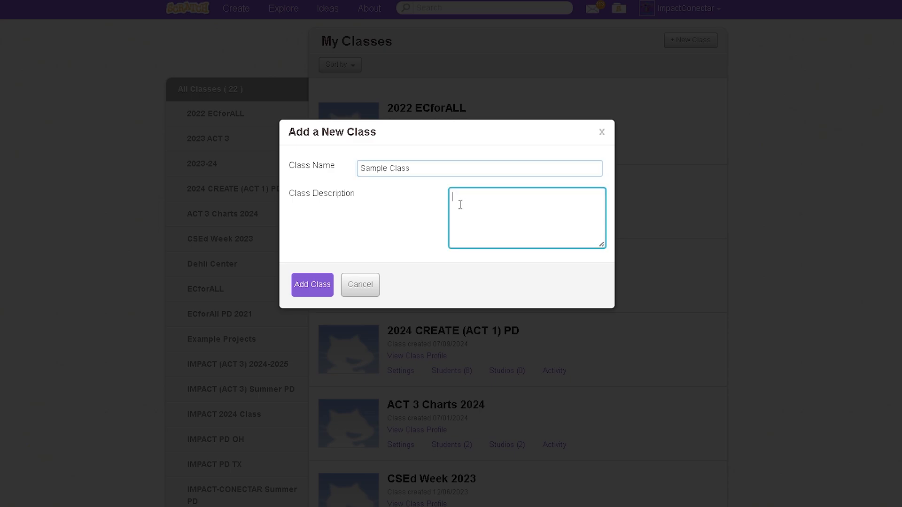
text(Sample )
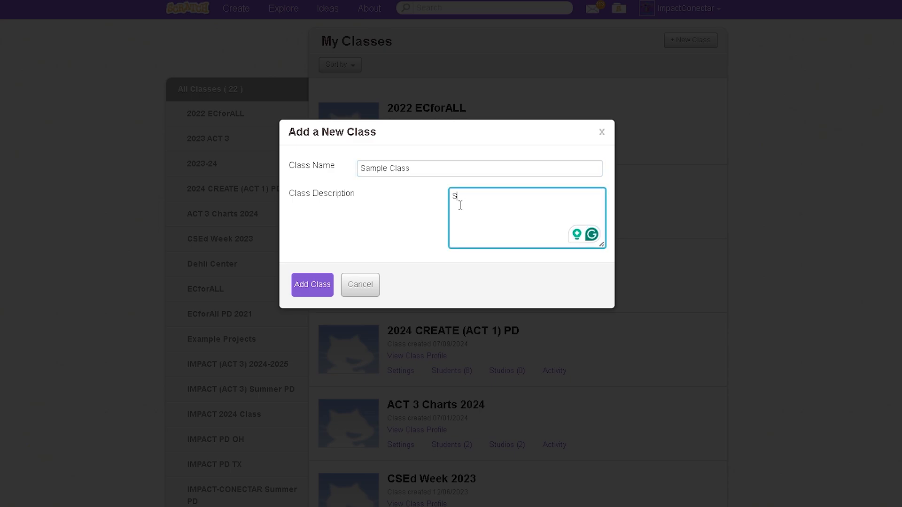
text(class for teachers)
click(314, 286)
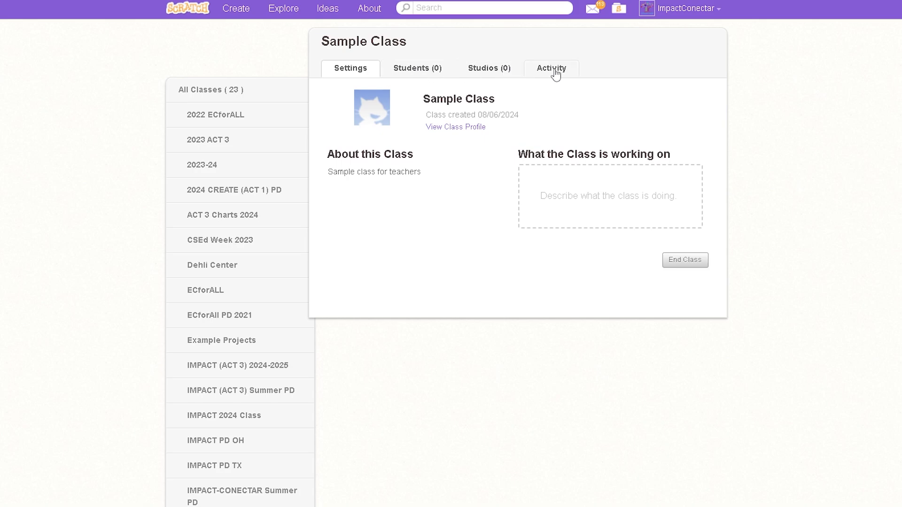
Generate a student sign-up link for Sample Class, agreeing to remind students not to use identifying information.
click(408, 75)
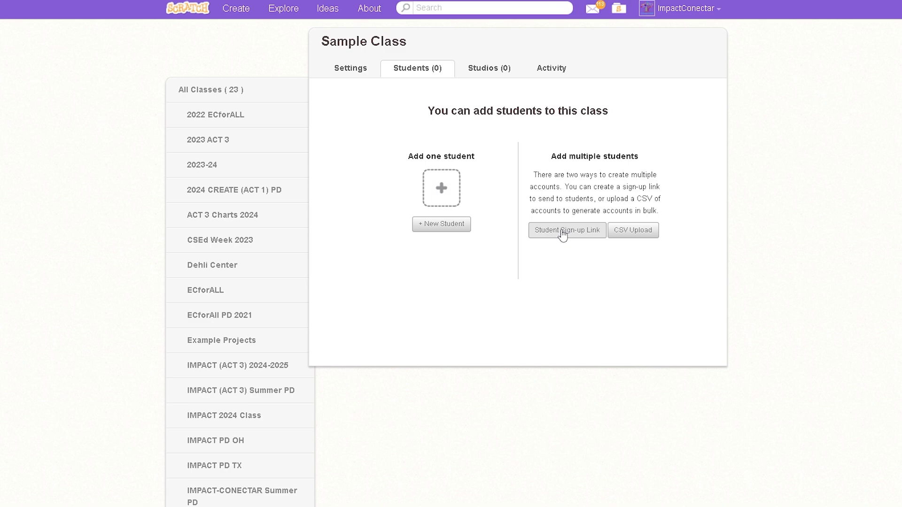
click(585, 233)
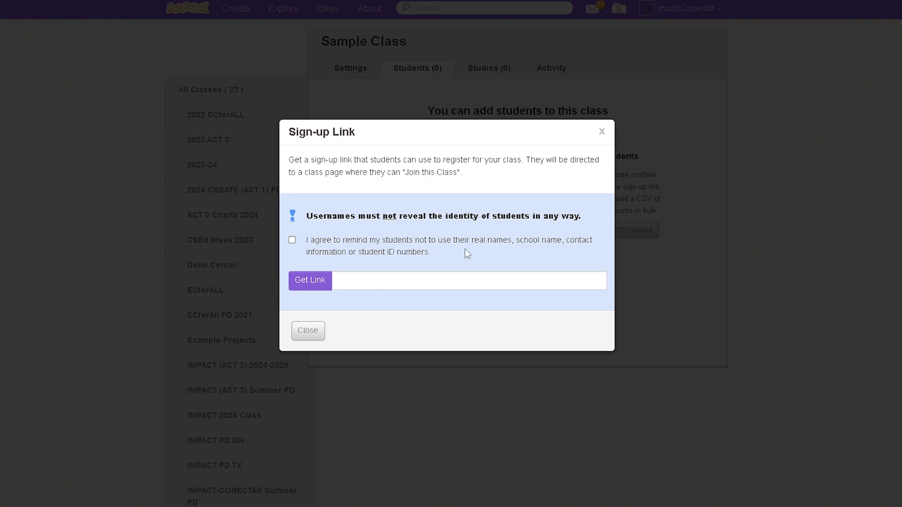
click(292, 241)
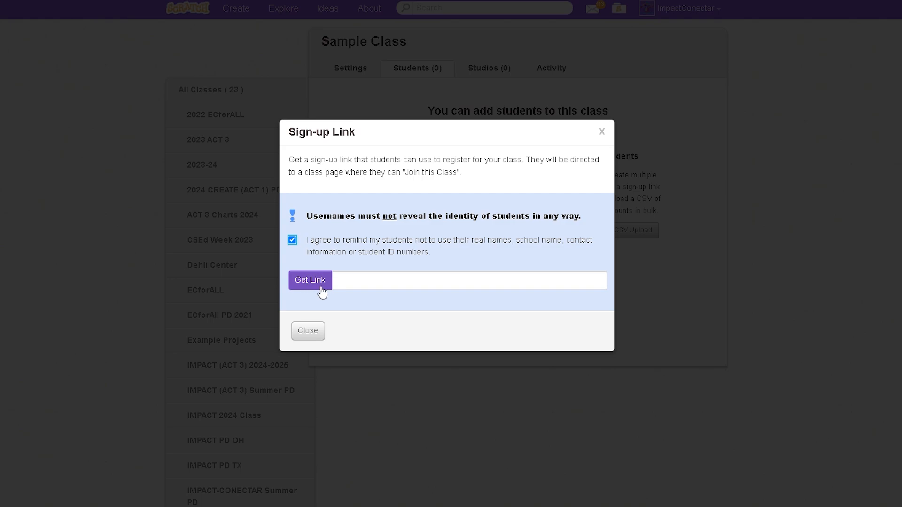
click(306, 284)
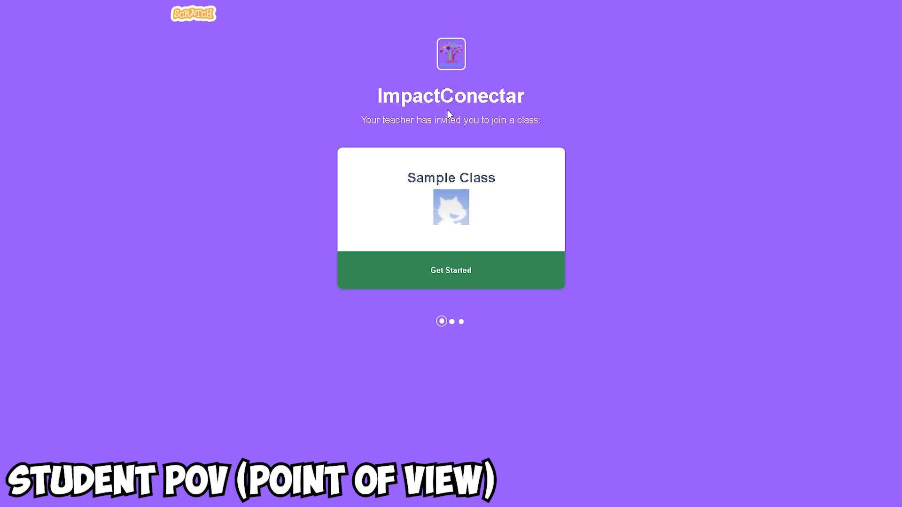
Accept the Sample Class invitation as a student and create the login with username SampleStudent4452 and an account password.
drag(363, 98, 554, 107)
drag(404, 182, 537, 189)
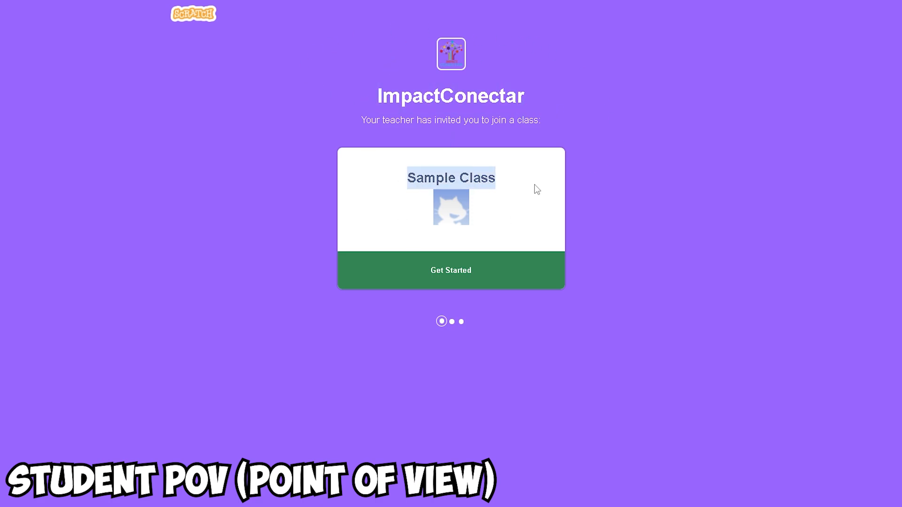
click(667, 205)
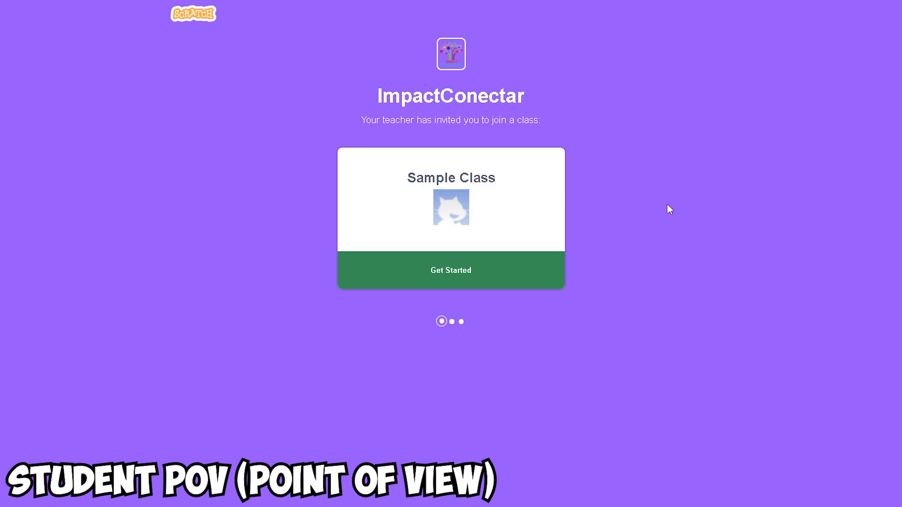
click(450, 276)
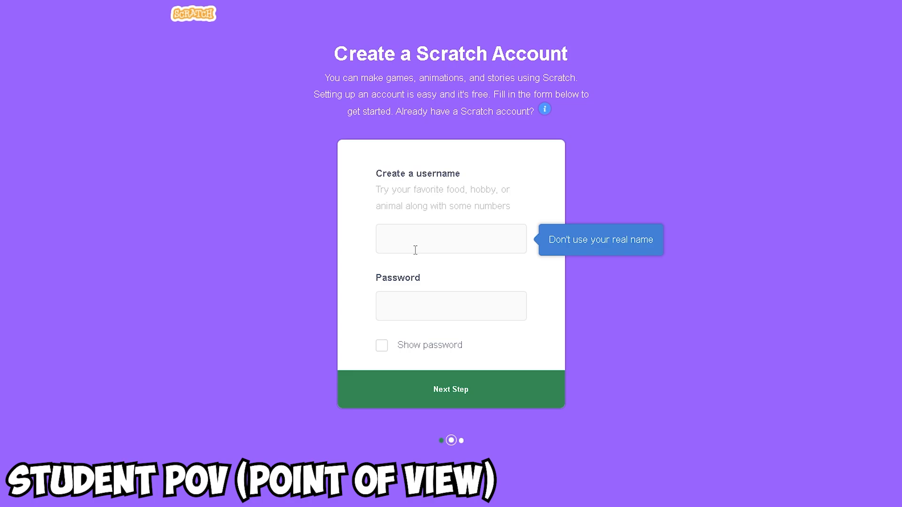
click(446, 251)
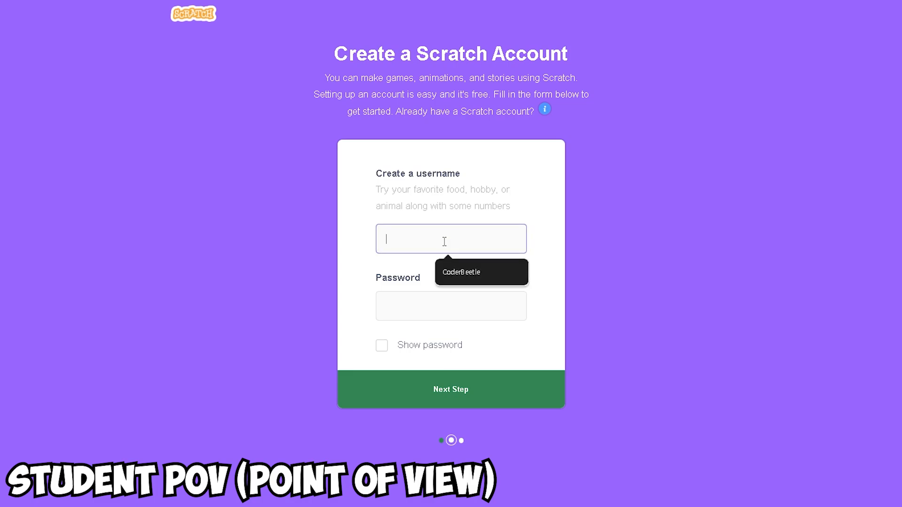
text(SampleStudent)
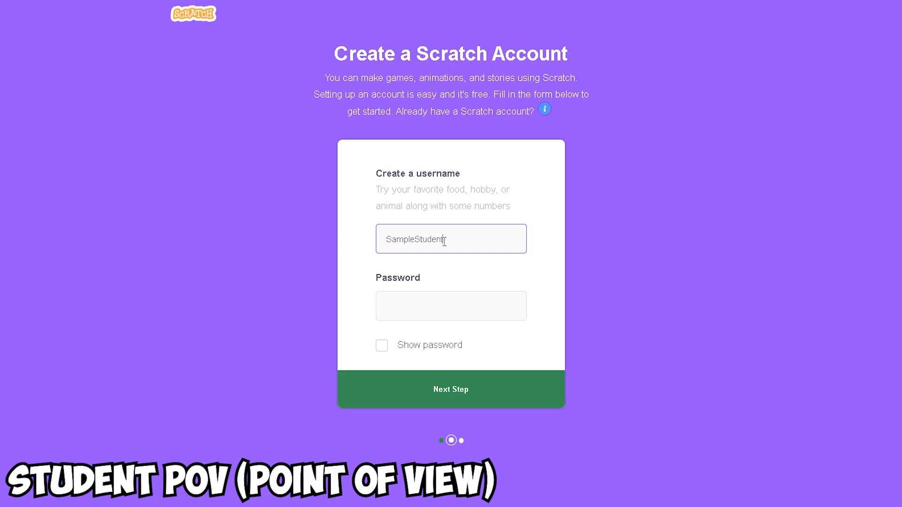
text(145)
text(2)
click(454, 303)
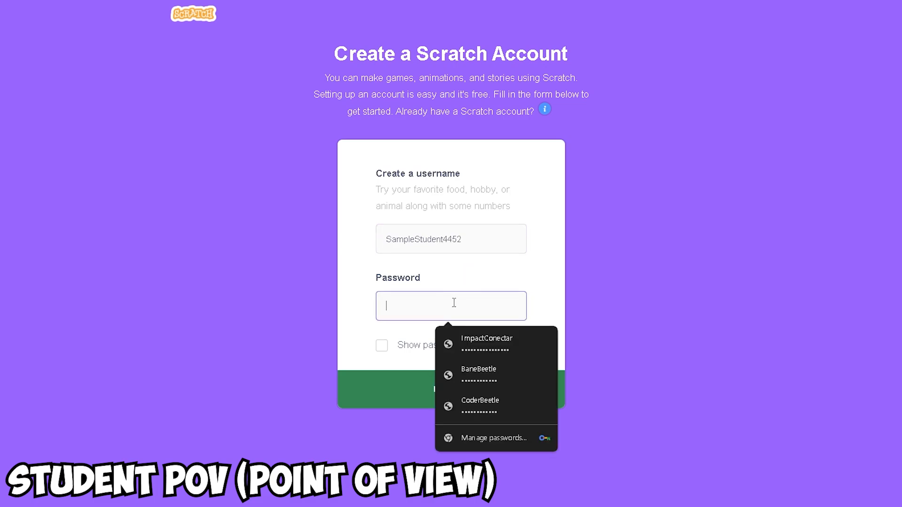
text(••••••••••••)
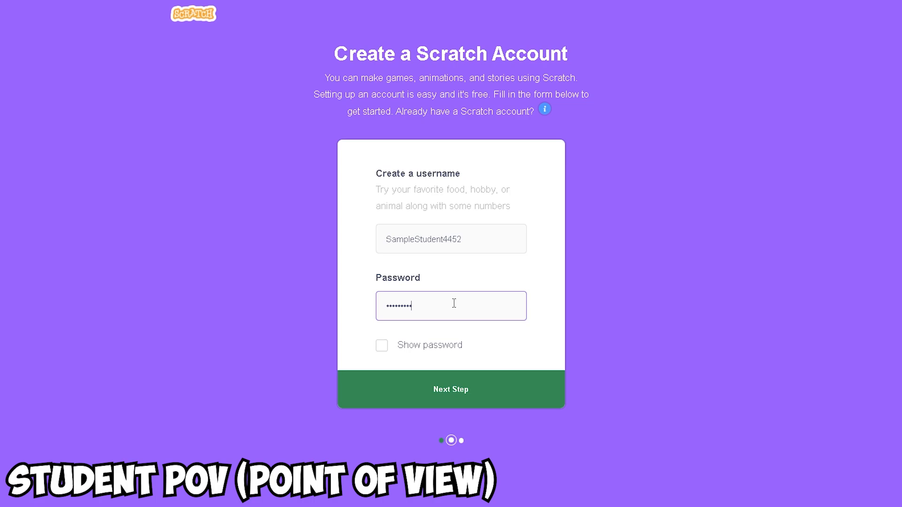
click(463, 390)
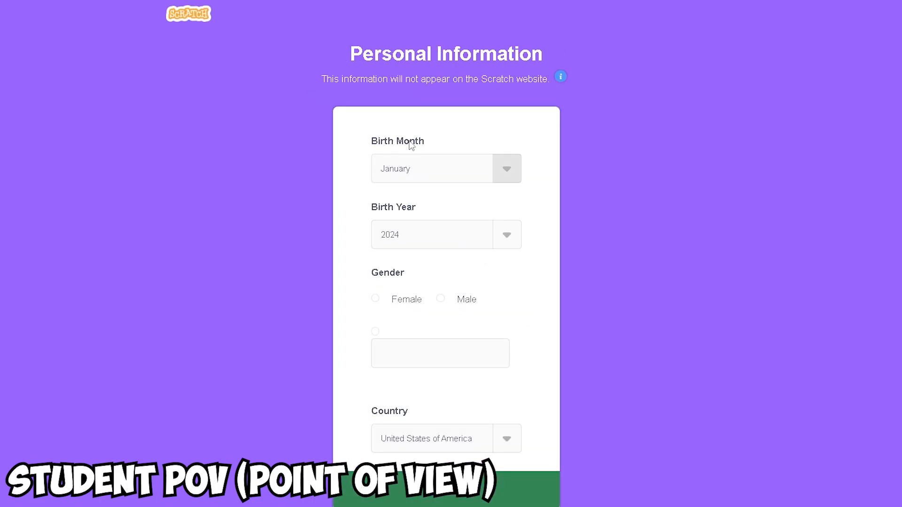
Complete the student's personal information with a birth year and gender Male, and go to the class page.
drag(431, 144, 366, 146)
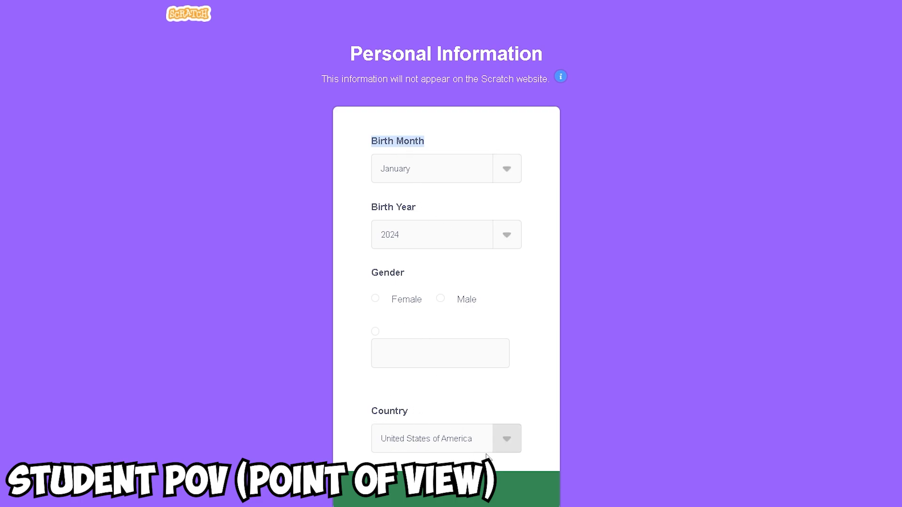
click(412, 239)
scroll(416, 339, down, 10)
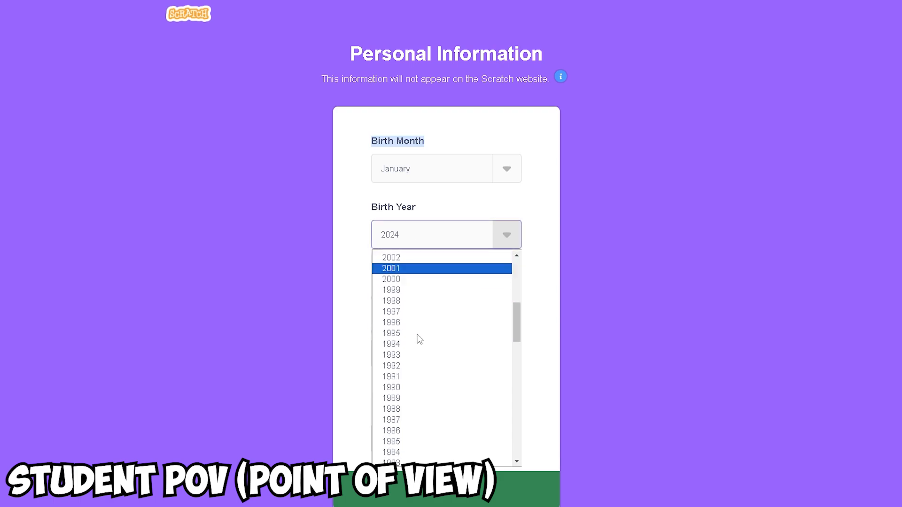
scroll(416, 331, up, 6)
click(413, 365)
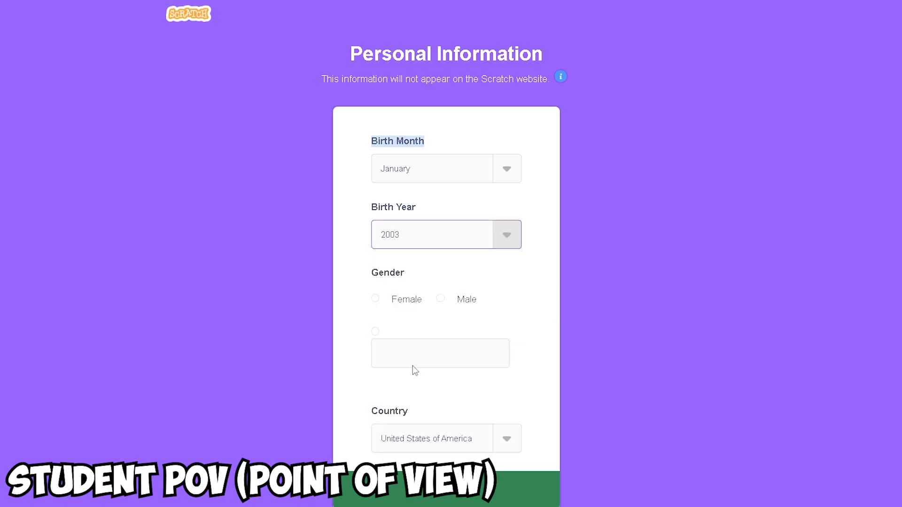
click(440, 299)
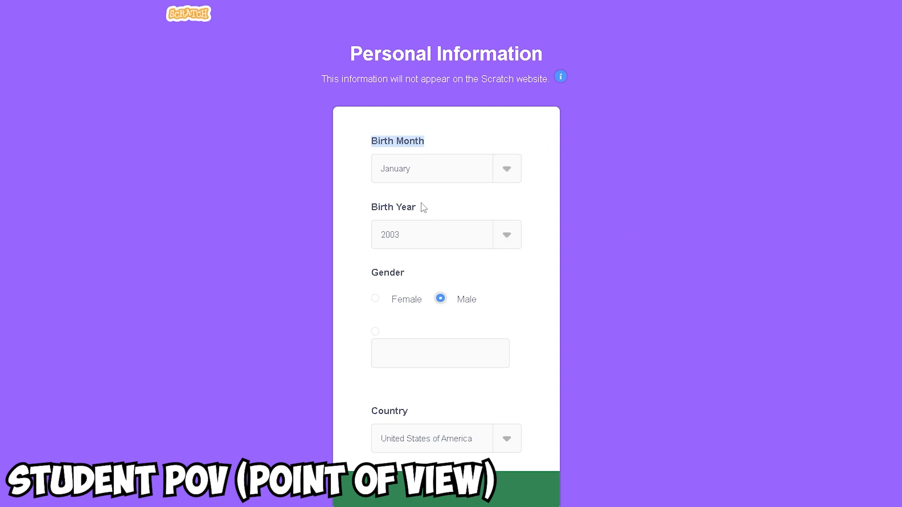
click(506, 491)
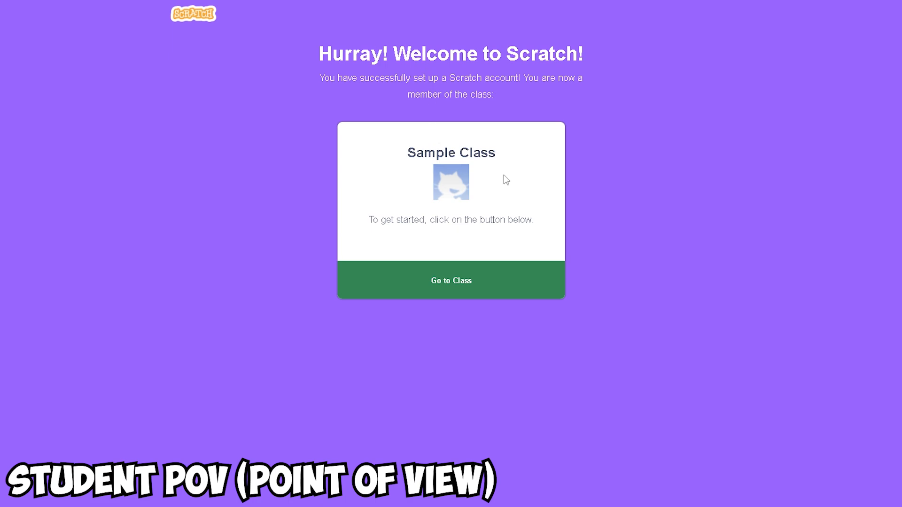
click(455, 286)
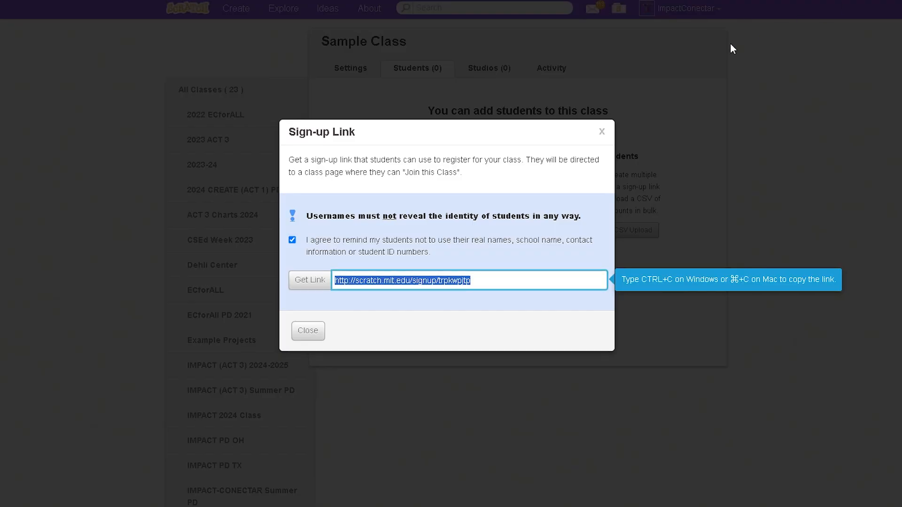
Return to the teacher's view of Sample Class and check the refreshed student list for the student who signed up.
click(601, 132)
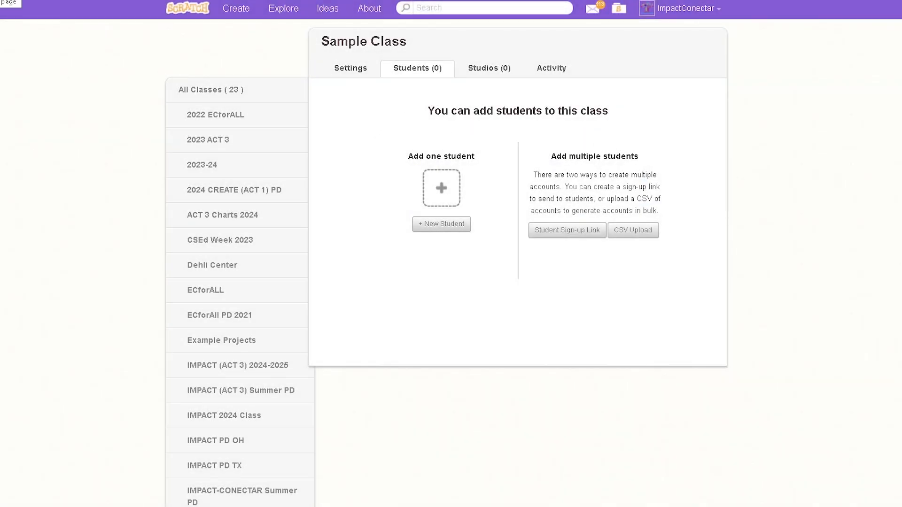
click(211, 89)
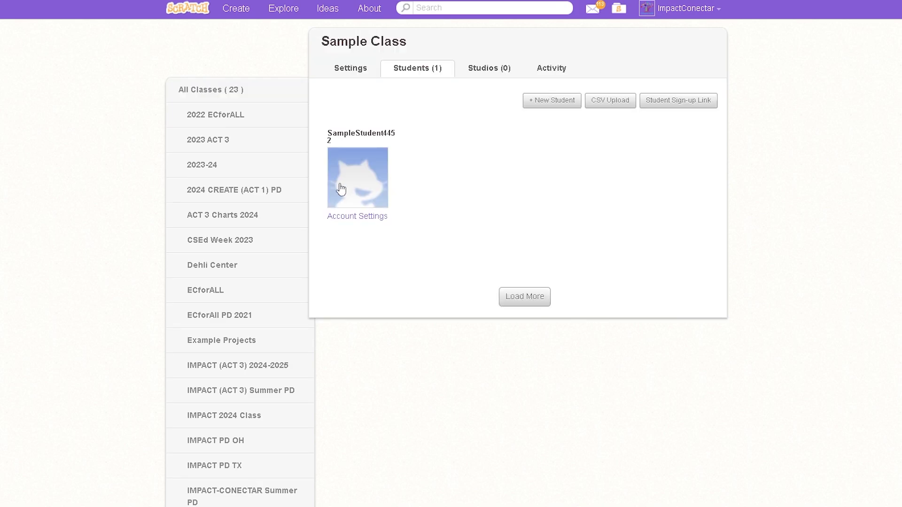
drag(354, 139, 333, 133)
click(636, 173)
click(548, 112)
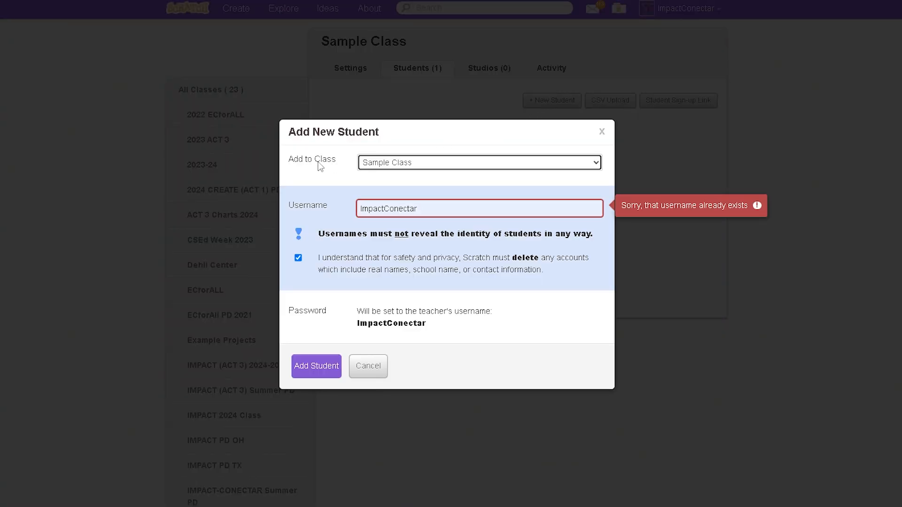
click(443, 168)
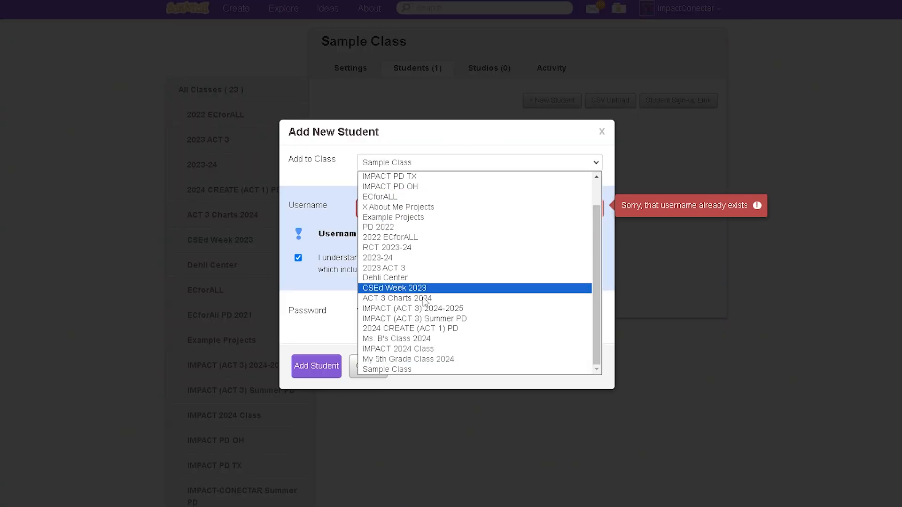
click(410, 371)
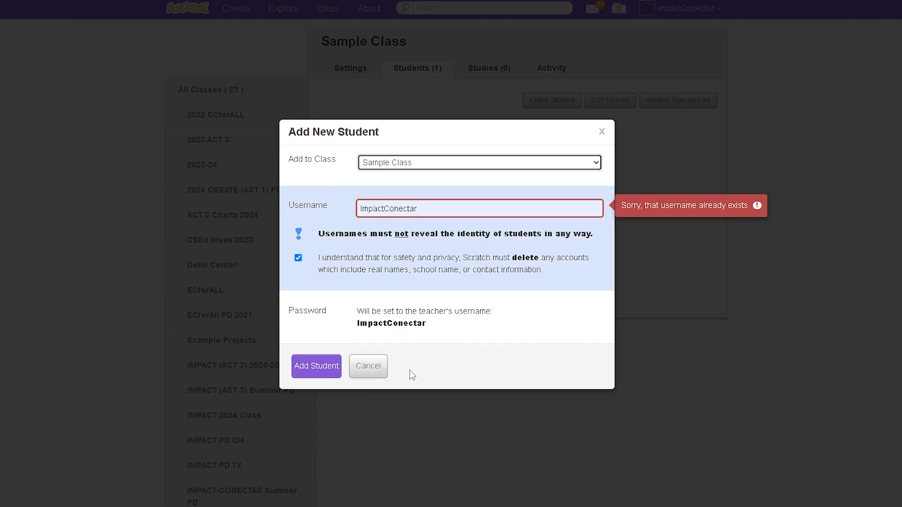
click(429, 209)
drag(428, 209, 317, 203)
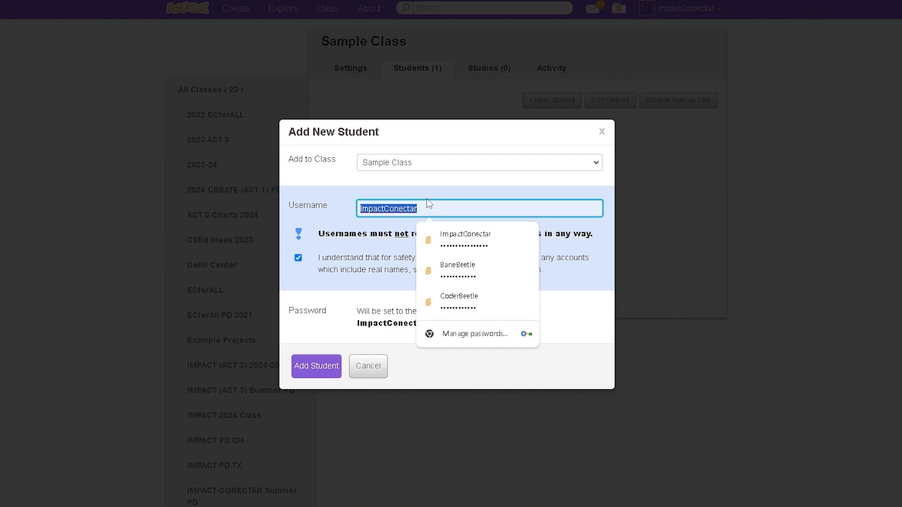
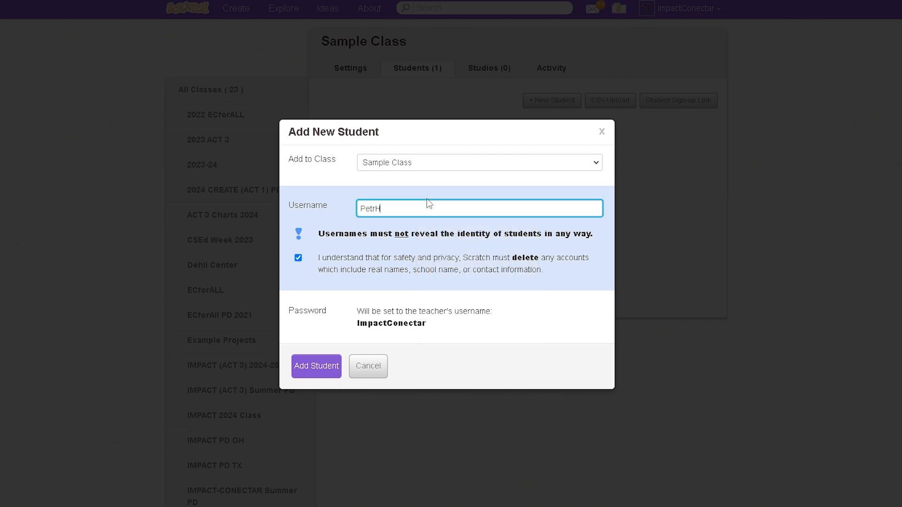
Review the username privacy rule and default password note, and add the new student to the class.
drag(314, 235, 606, 241)
click(499, 325)
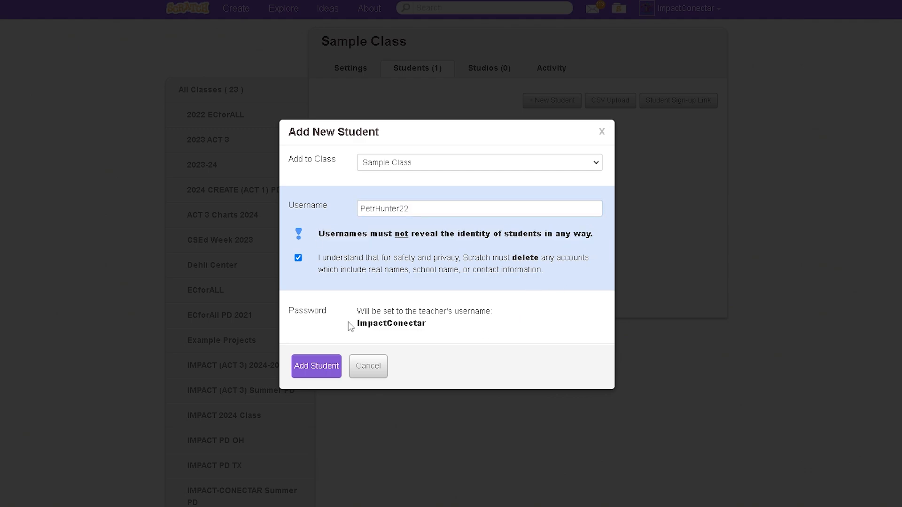
drag(356, 331, 457, 338)
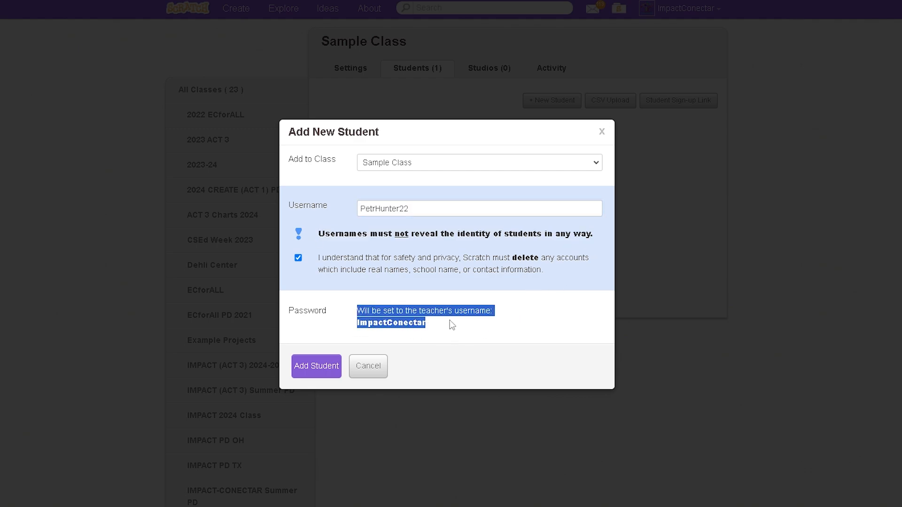
click(449, 321)
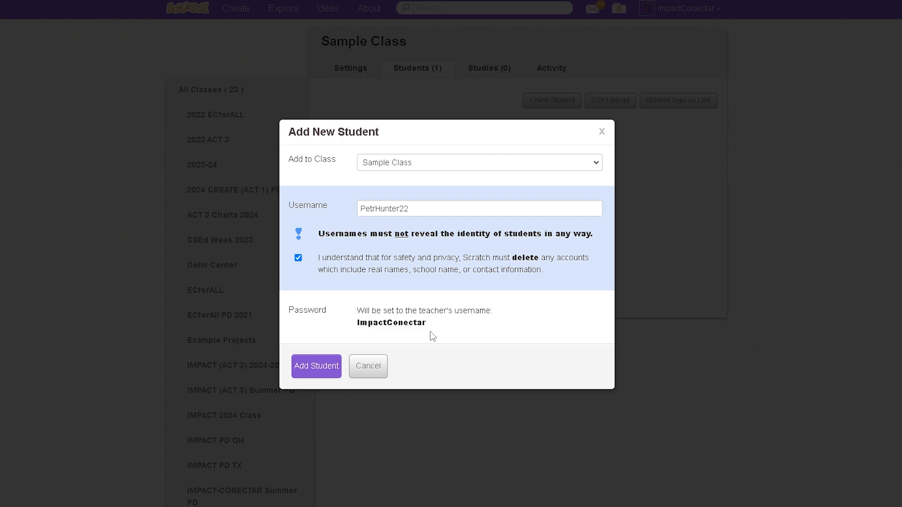
drag(429, 334, 344, 338)
click(440, 334)
click(314, 375)
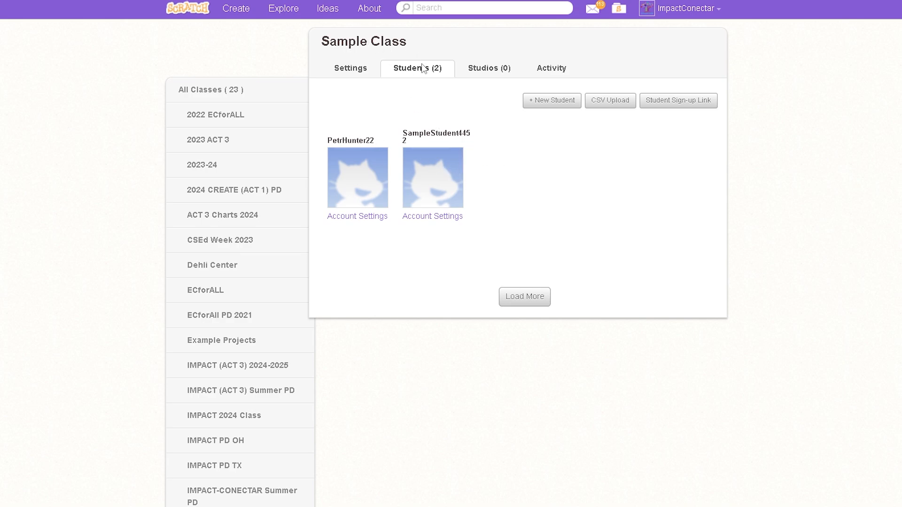
click(346, 222)
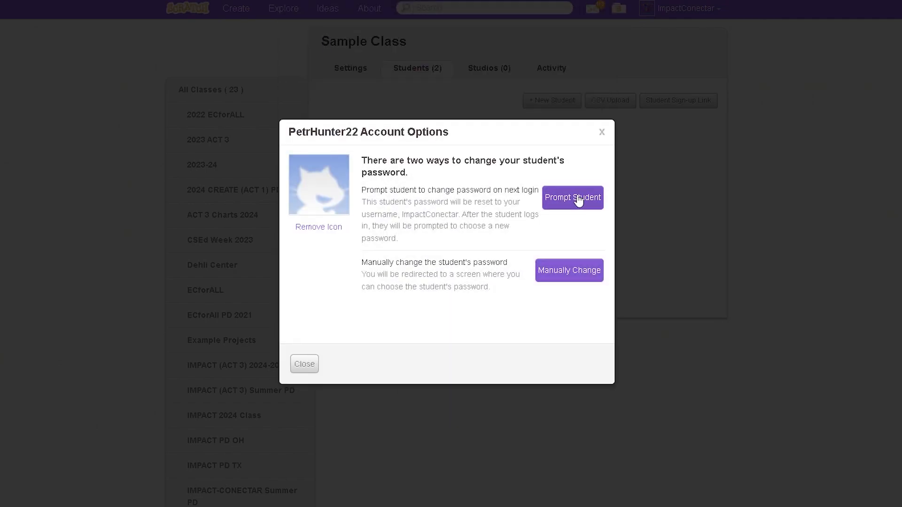
click(576, 279)
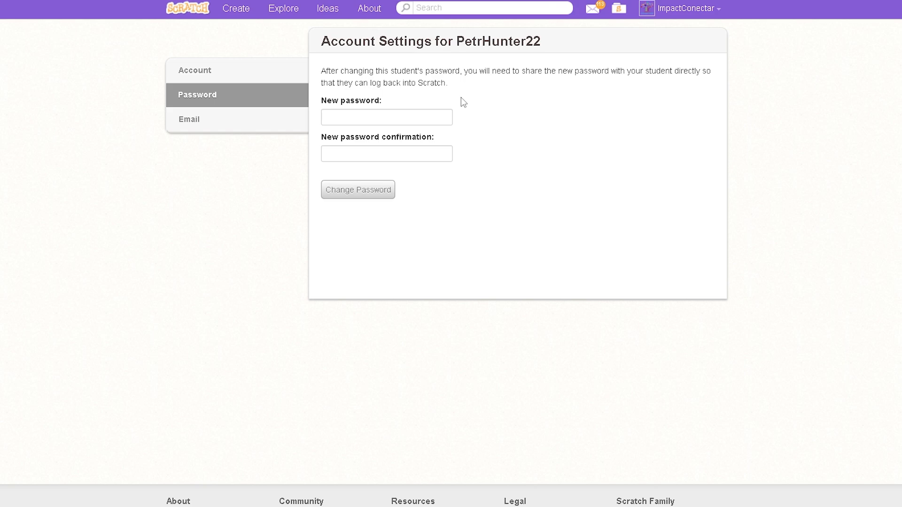
click(409, 118)
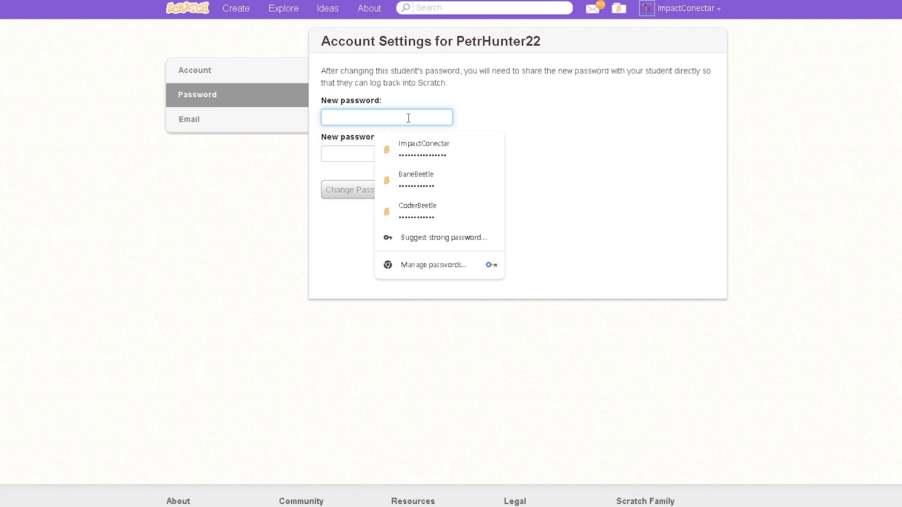
text(************)
click(331, 154)
text(********)
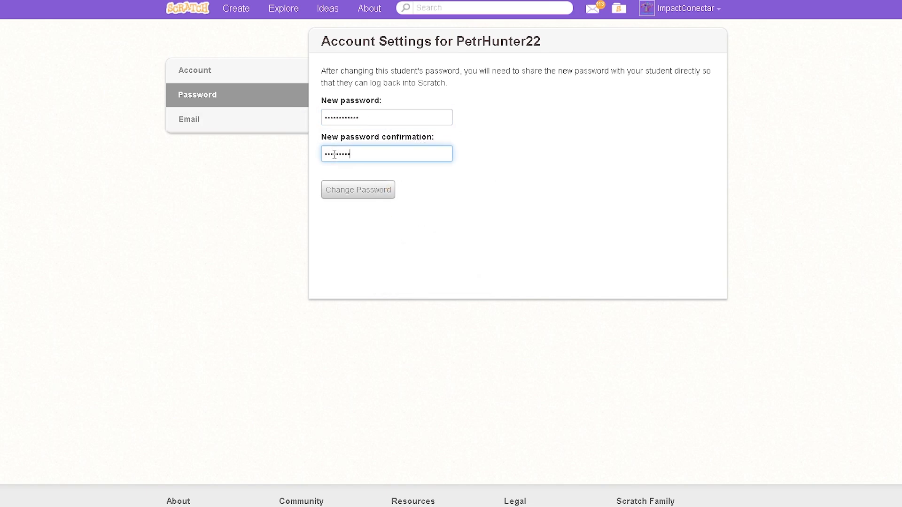
text(***)
click(355, 192)
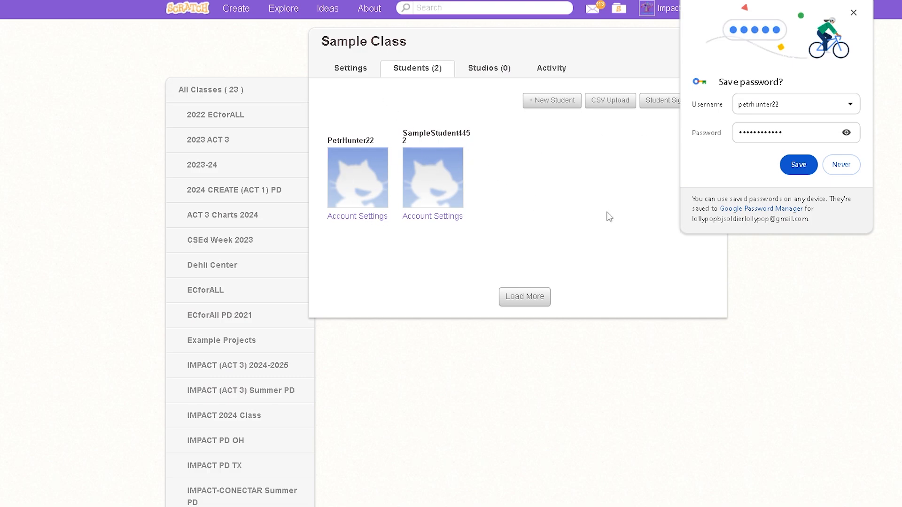
click(853, 165)
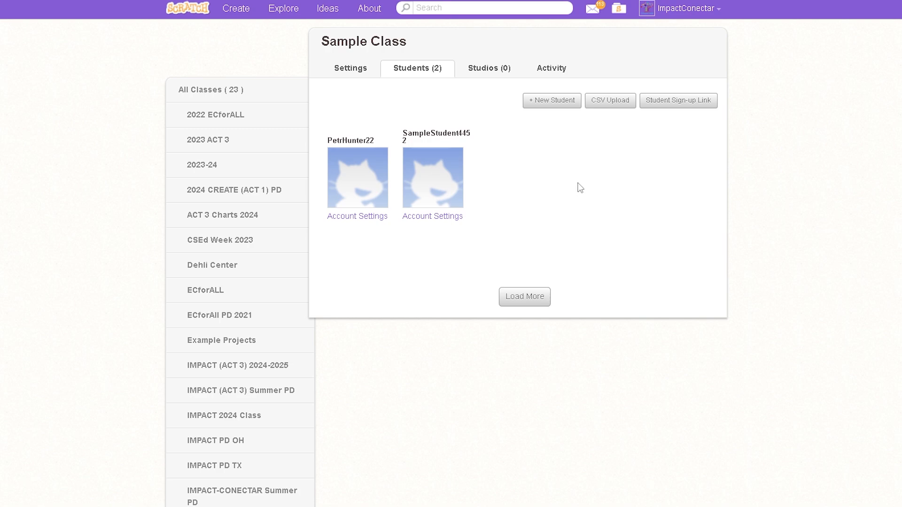
Create a class studio named Adding Sprites with the description "A place where students can put their sprite projects!".
click(488, 71)
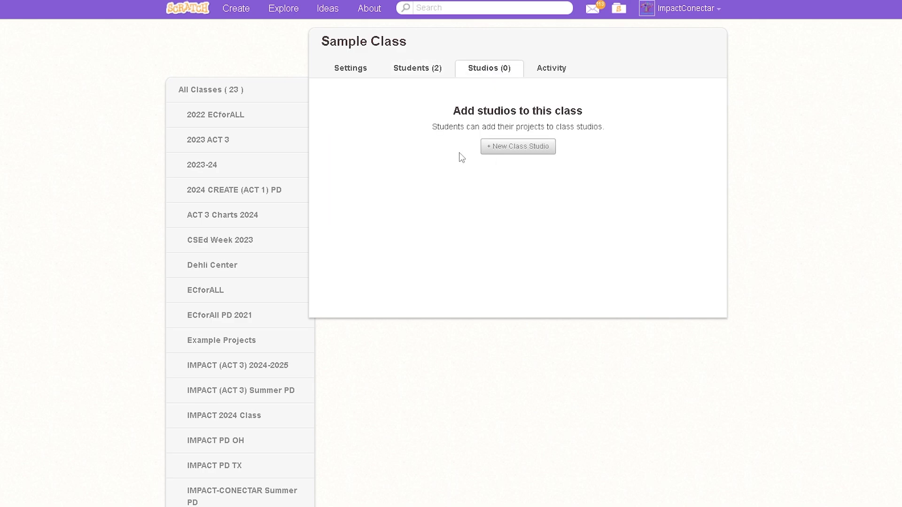
click(523, 155)
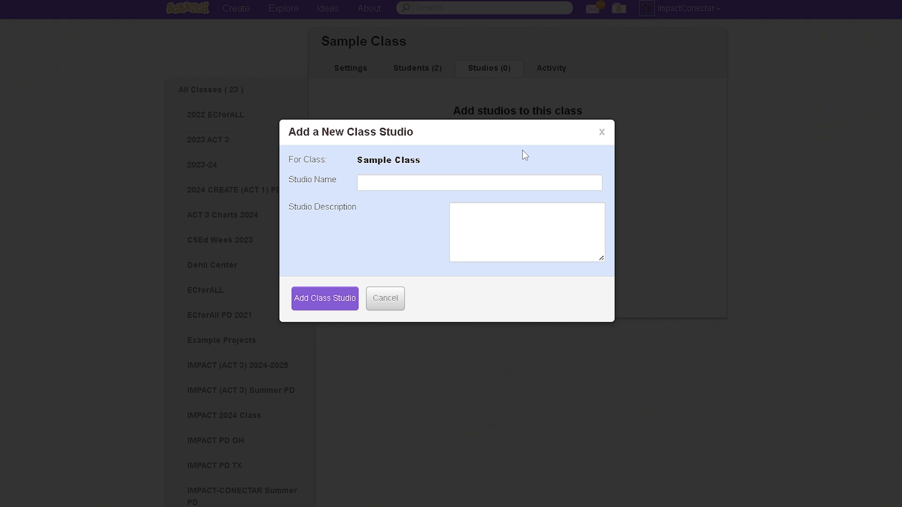
click(473, 181)
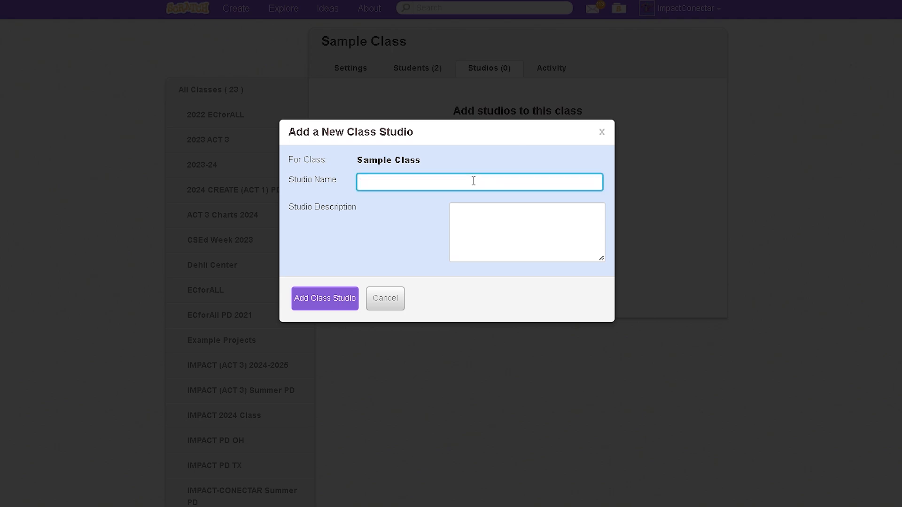
text(Adding Sprites)
click(498, 219)
text(A)
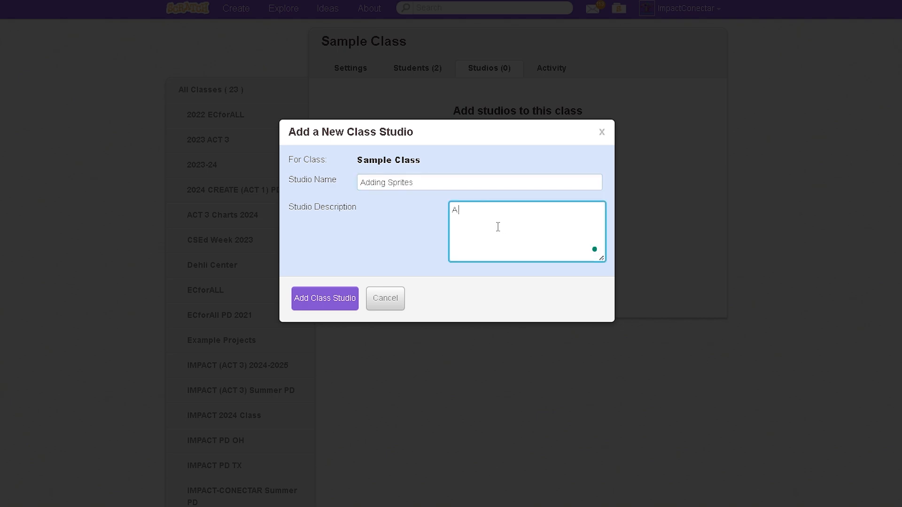
text( place where stude)
text(nts can put their sprite projects!)
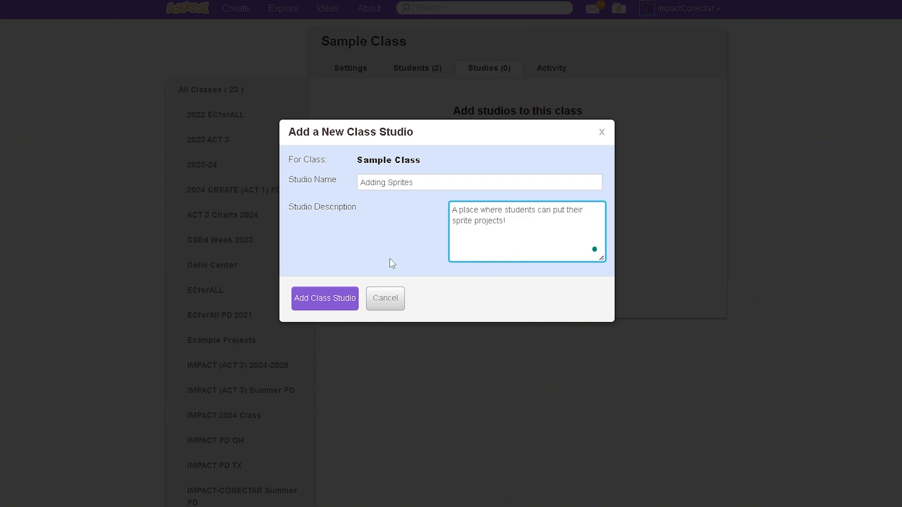
click(389, 259)
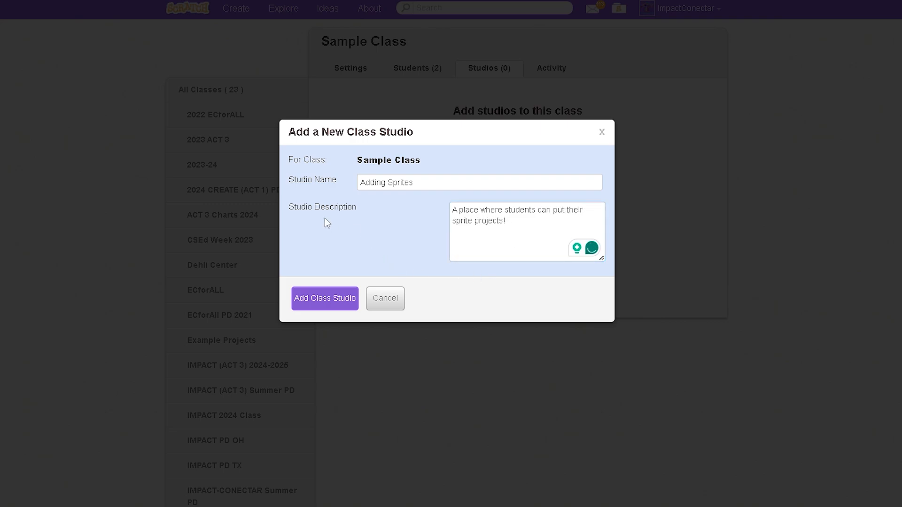
click(311, 304)
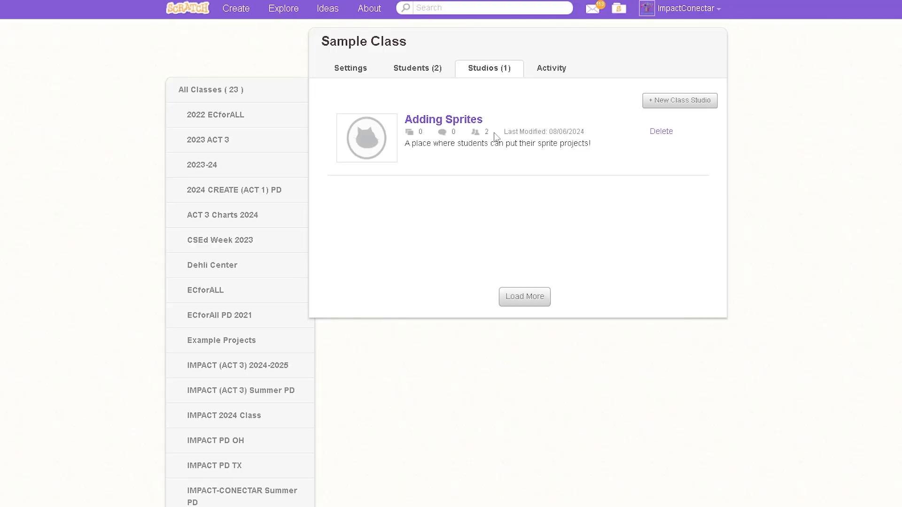
Open the Adding Sprites studio and look over its projects and curators pages.
click(469, 124)
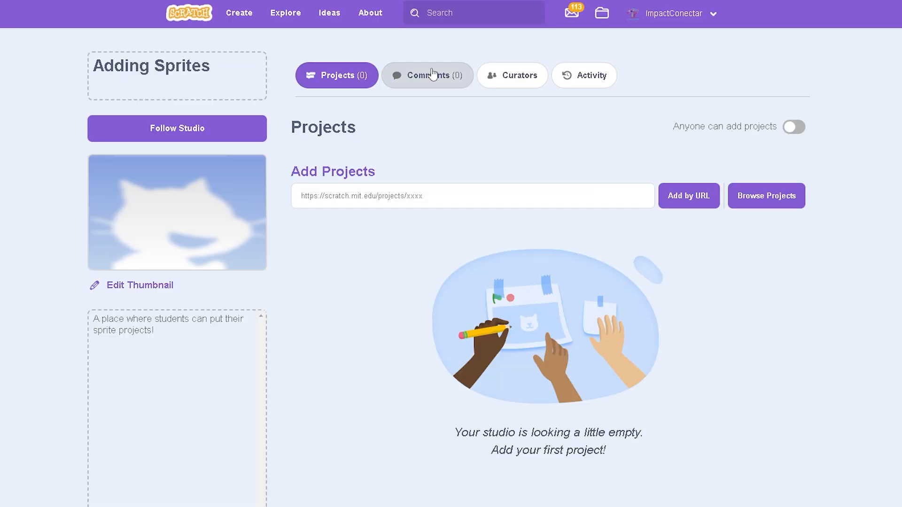
scroll(334, 250, down, 5)
scroll(348, 278, up, 5)
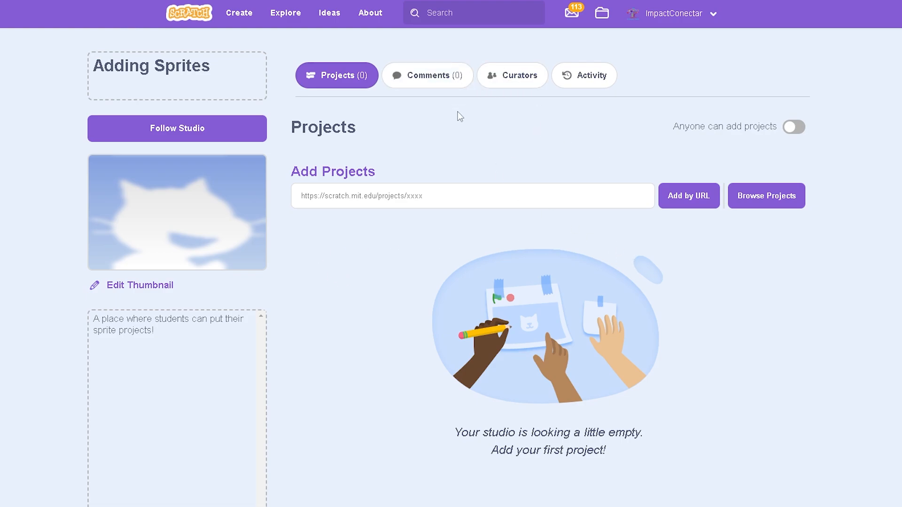
click(516, 83)
click(338, 80)
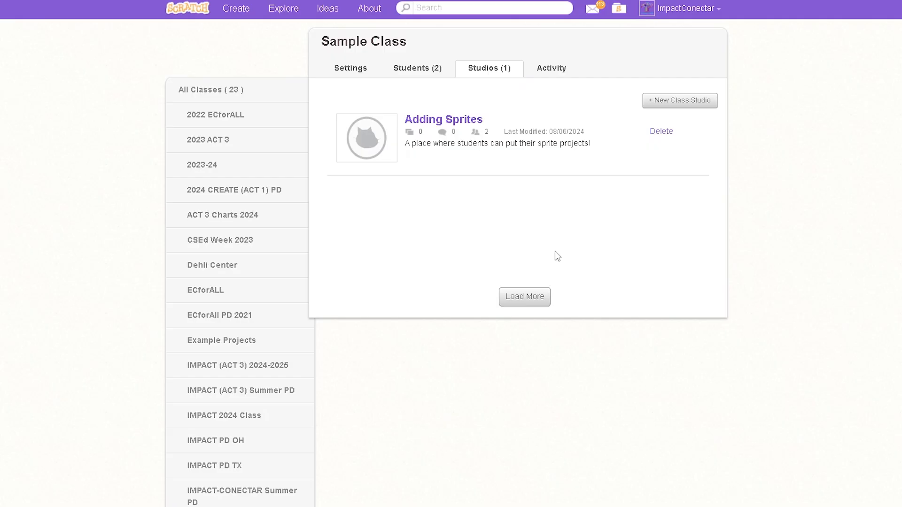
Add a second class studio named Loop Space with the description "Looping projects", resubmitting it if an error occurs.
click(662, 104)
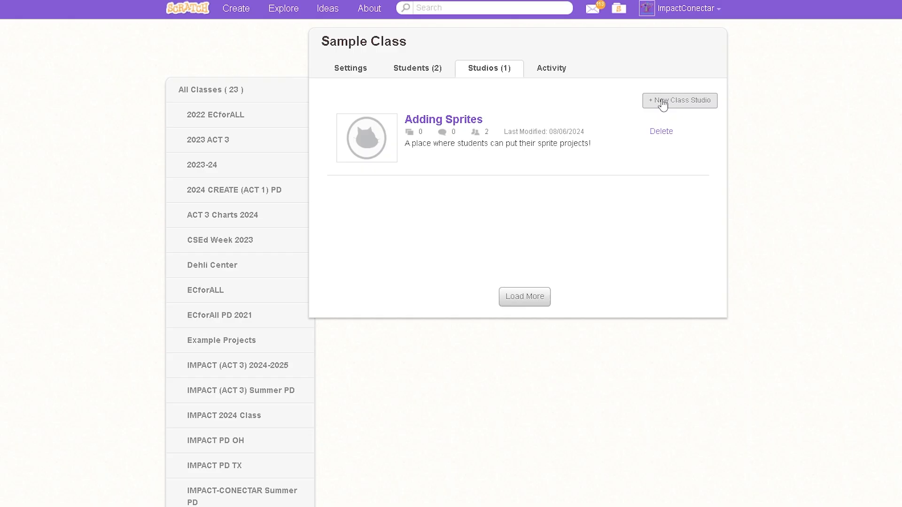
click(437, 187)
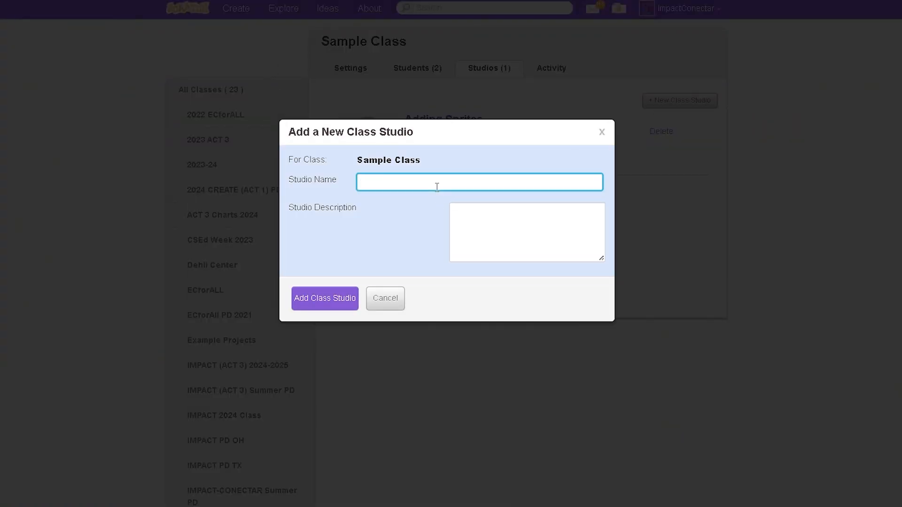
text(Loop Space)
click(493, 236)
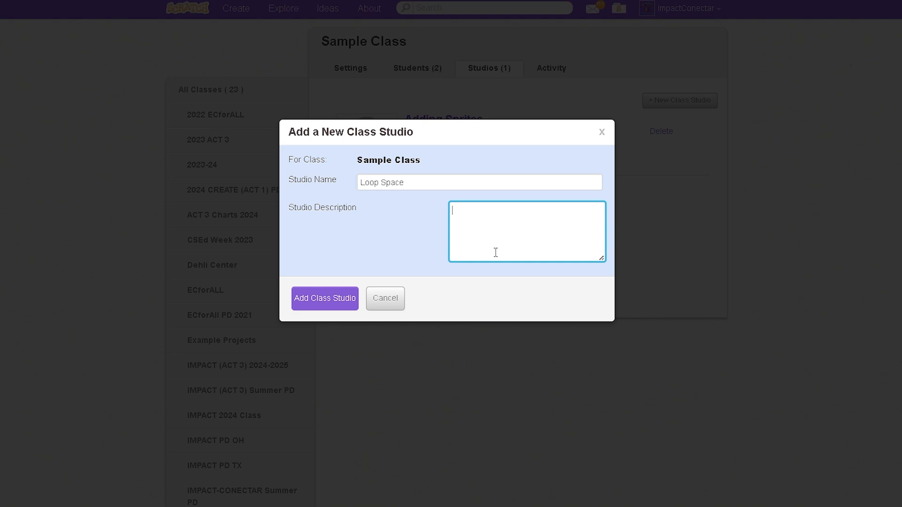
text(Looping projects)
click(317, 305)
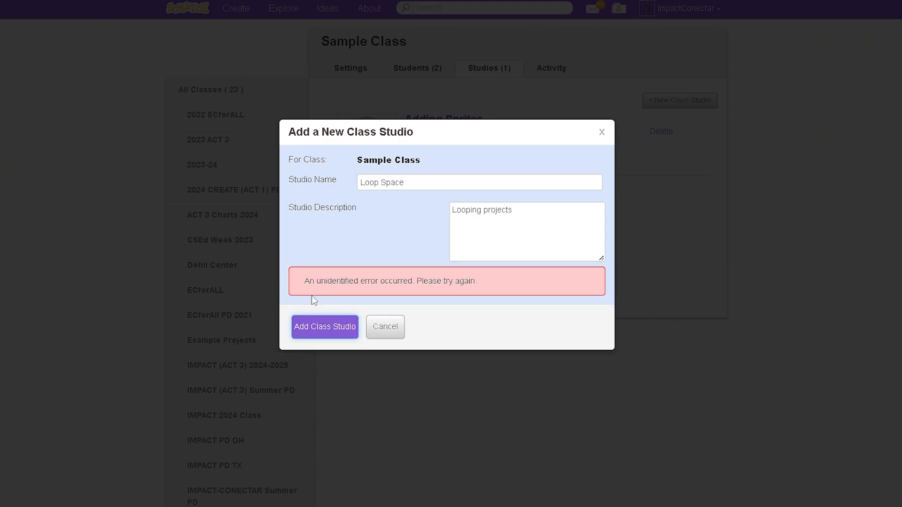
drag(312, 296, 574, 283)
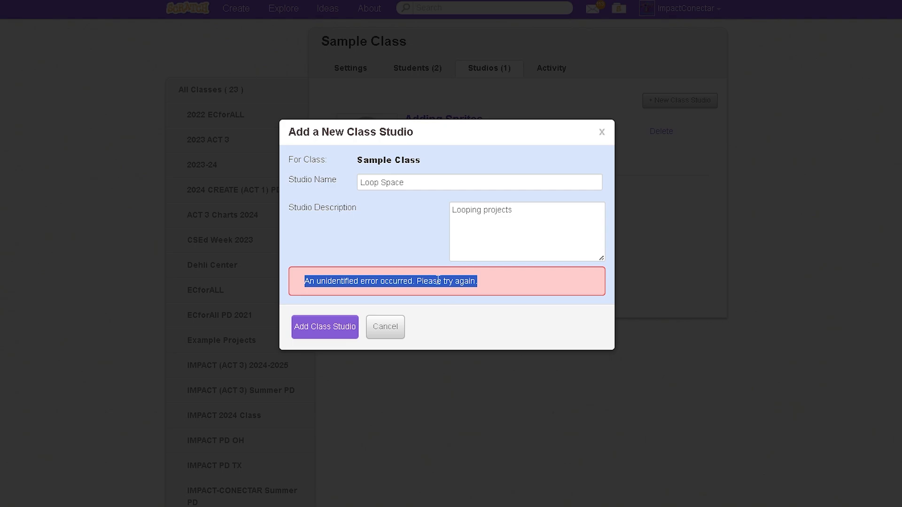
click(319, 326)
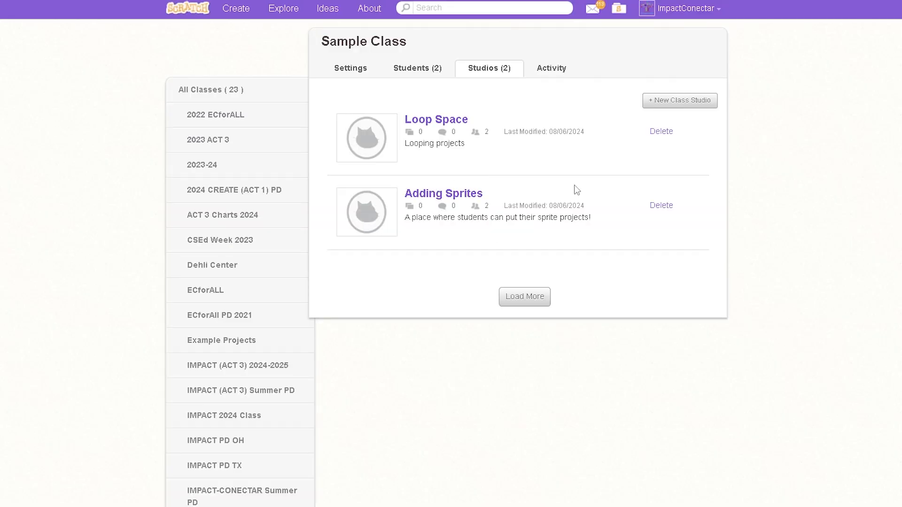
Look over the class's studio and student lists, and open the Sample Class settings.
drag(644, 228, 334, 139)
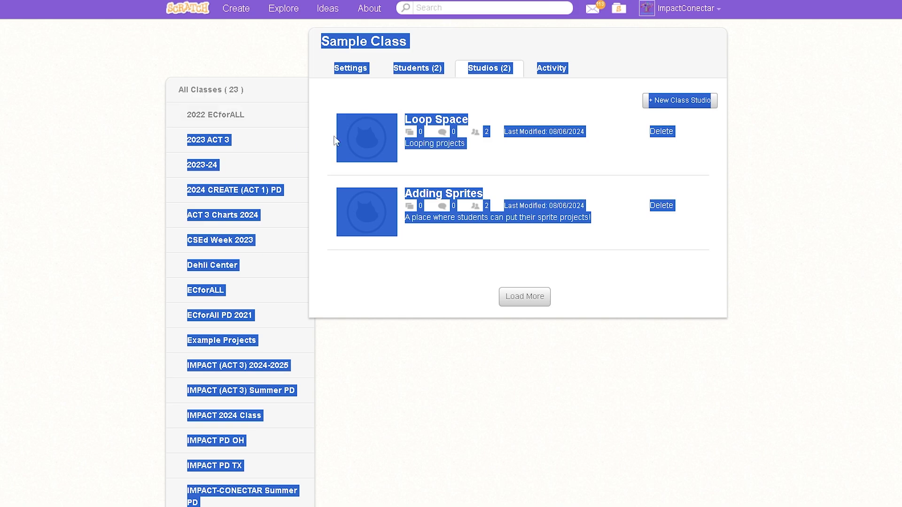
drag(370, 102, 592, 219)
click(661, 281)
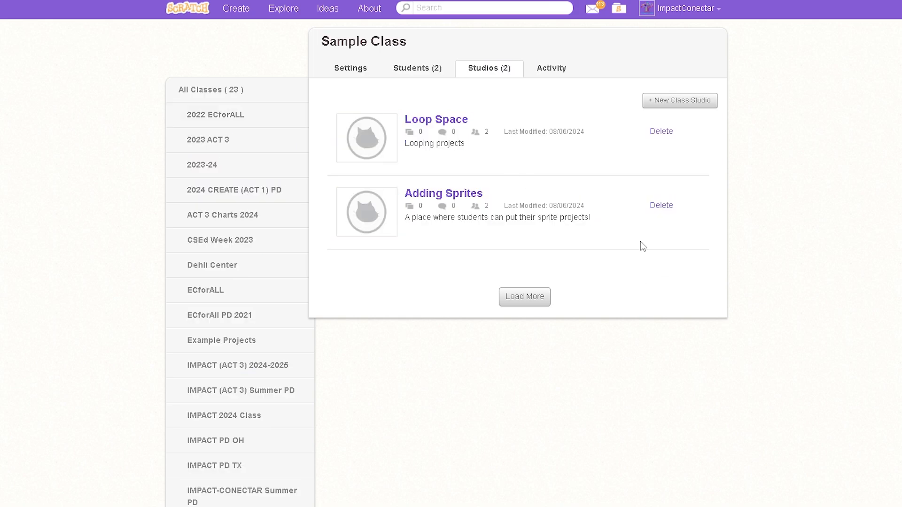
click(420, 71)
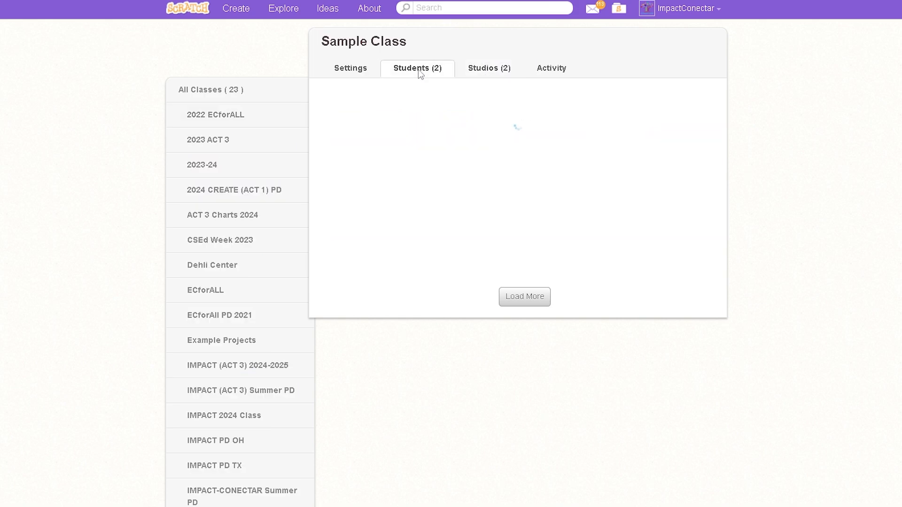
click(356, 75)
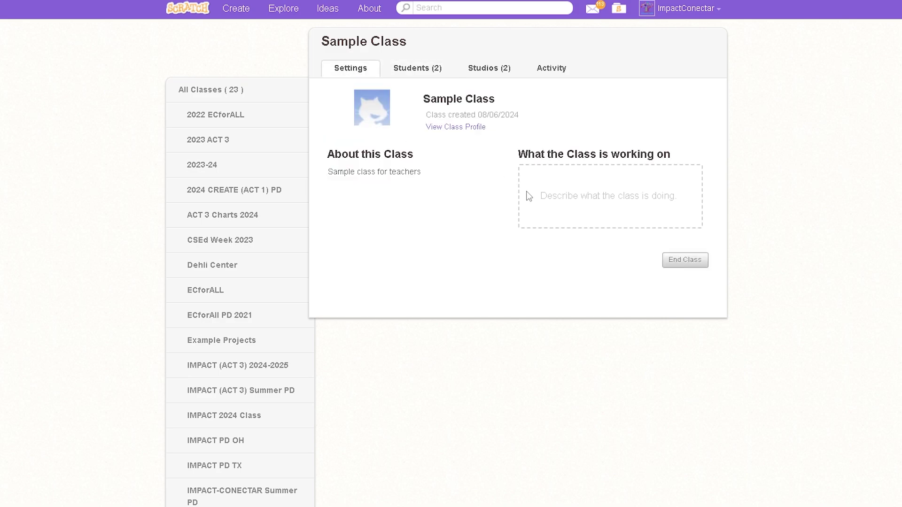